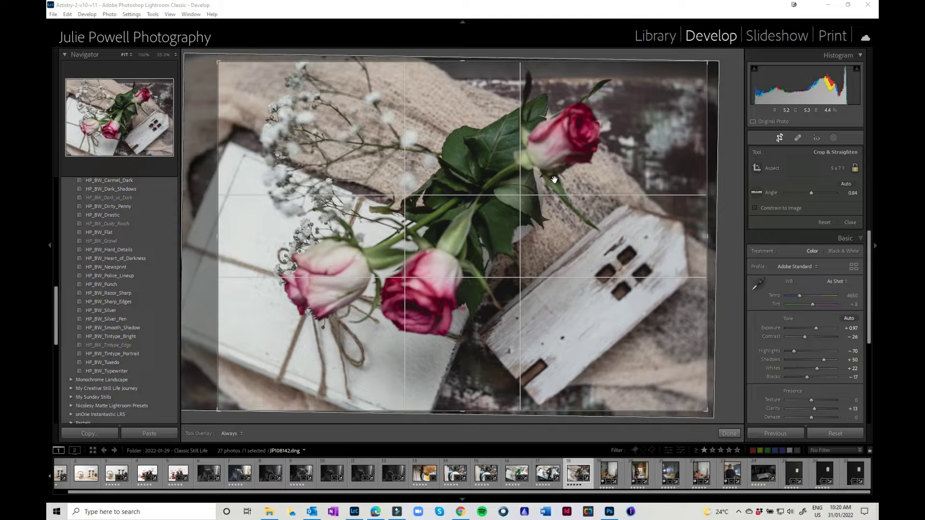
# Open the Lens Corrections settings and review the Lensbaby profile and the list of available lens makes.
pyautogui.click(869, 264)
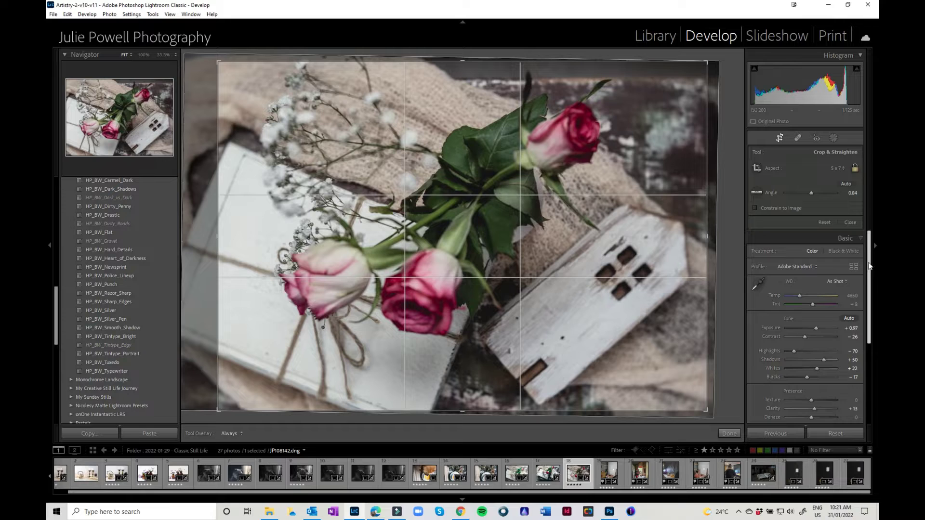
pyautogui.moveTo(870, 266); pyautogui.dragTo(866, 341)
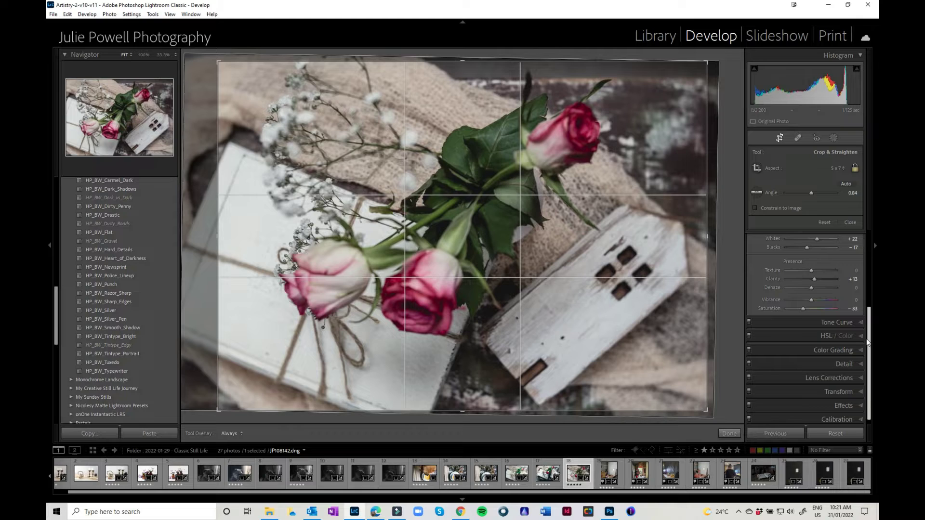
pyautogui.click(860, 381)
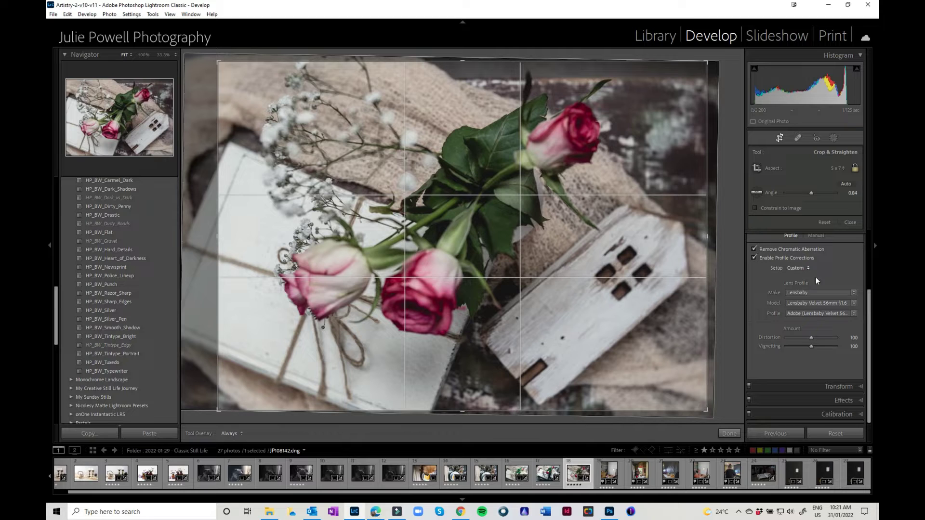
pyautogui.click(855, 293)
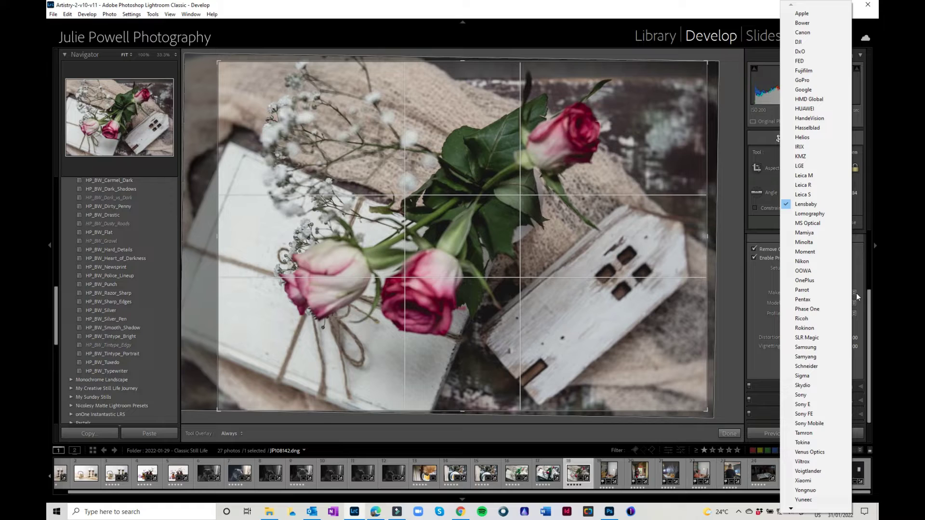
pyautogui.click(761, 296)
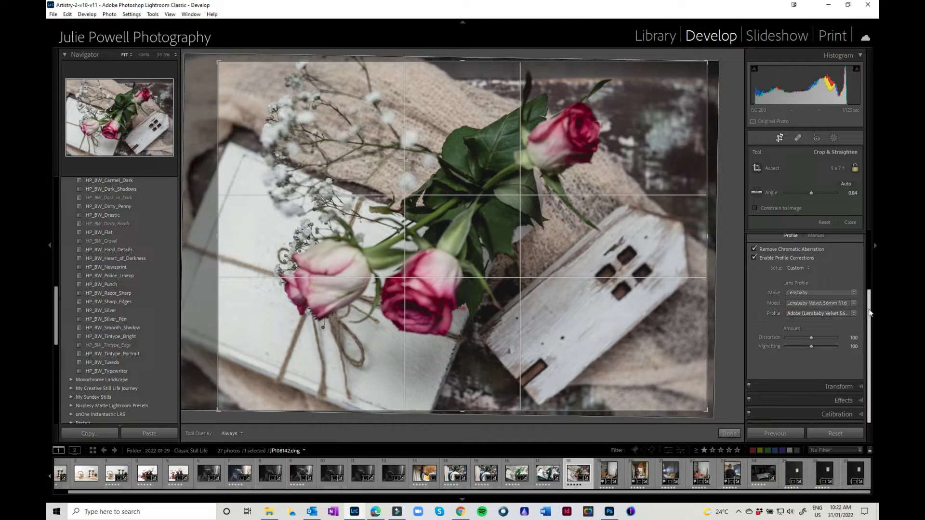
pyautogui.scroll(3, 870, 313)
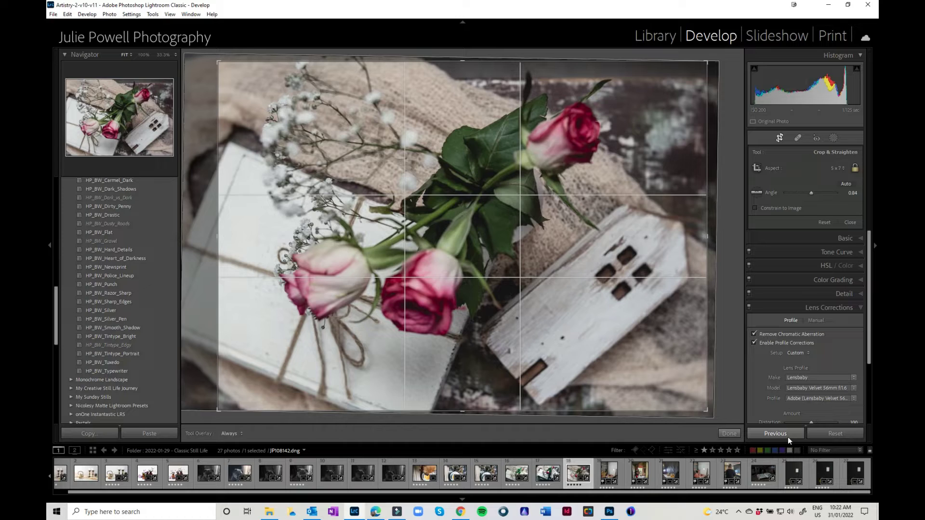
# Synchronize only Remove Chromatic Aberration and Enable Profile Corrections across all photos in the folder, leaving Distortion and Vignetting out.
pyautogui.hotkey('ctrl', 'a')
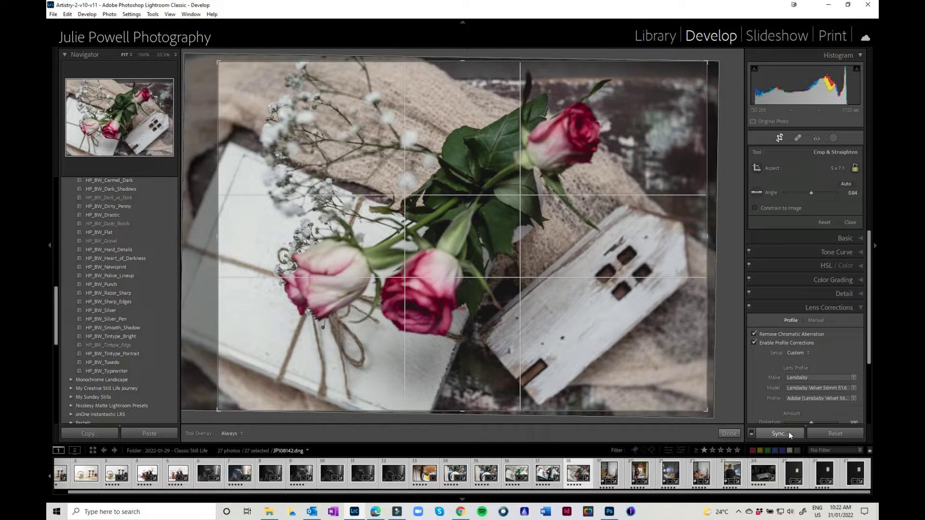
pyautogui.click(788, 433)
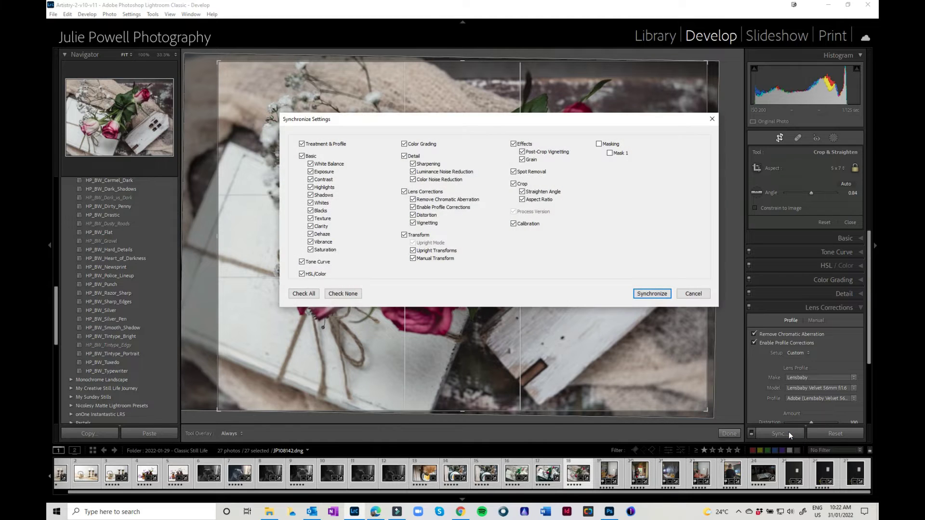
pyautogui.click(348, 294)
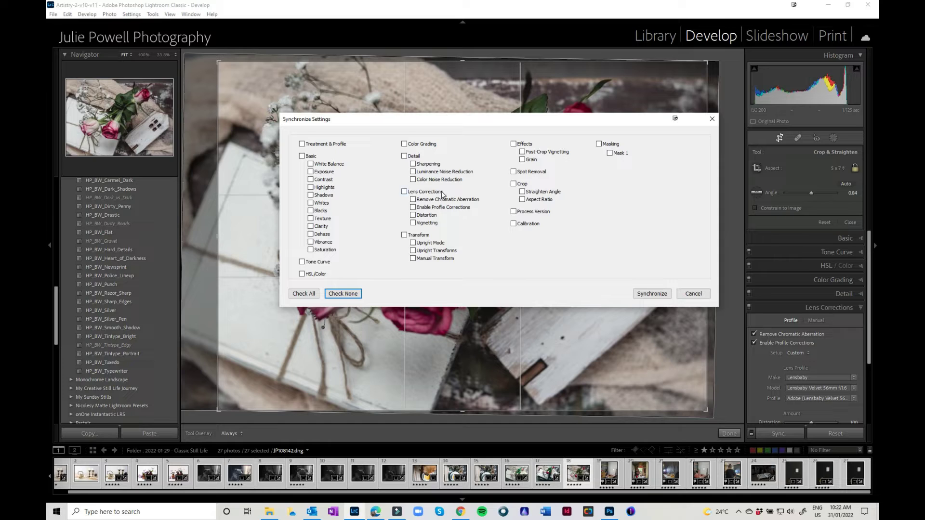
pyautogui.click(404, 193)
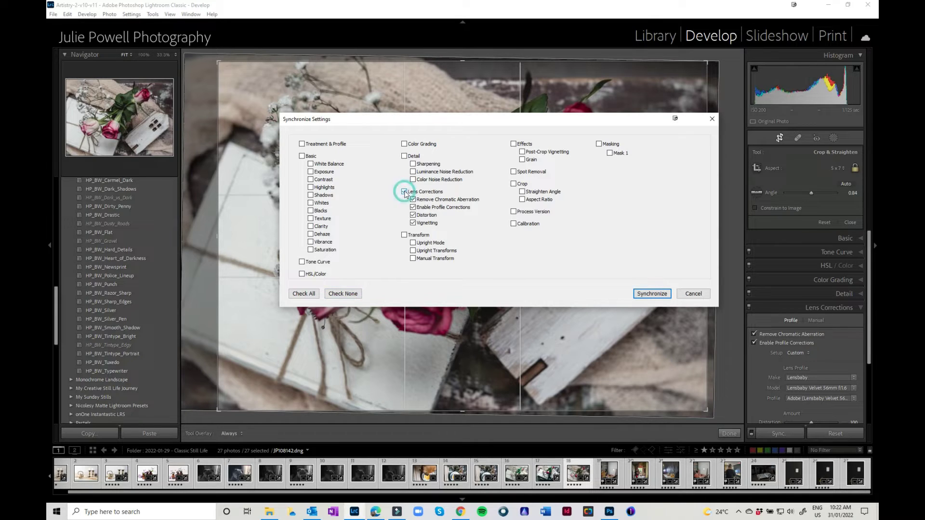
pyautogui.click(413, 215)
pyautogui.click(413, 223)
pyautogui.click(647, 295)
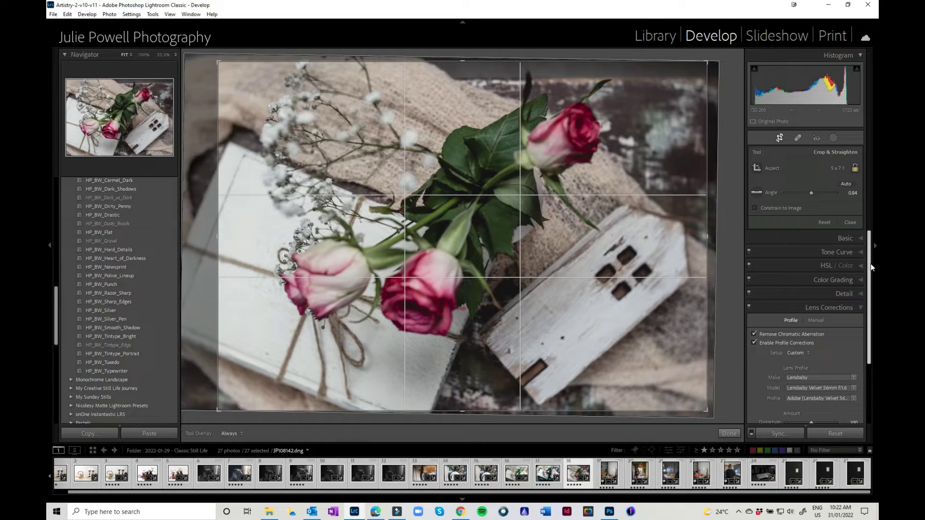
# Check the Solo Mode option and look through the Tone Curve and HSL settings before returning to the Basic adjustments.
pyautogui.click(855, 238)
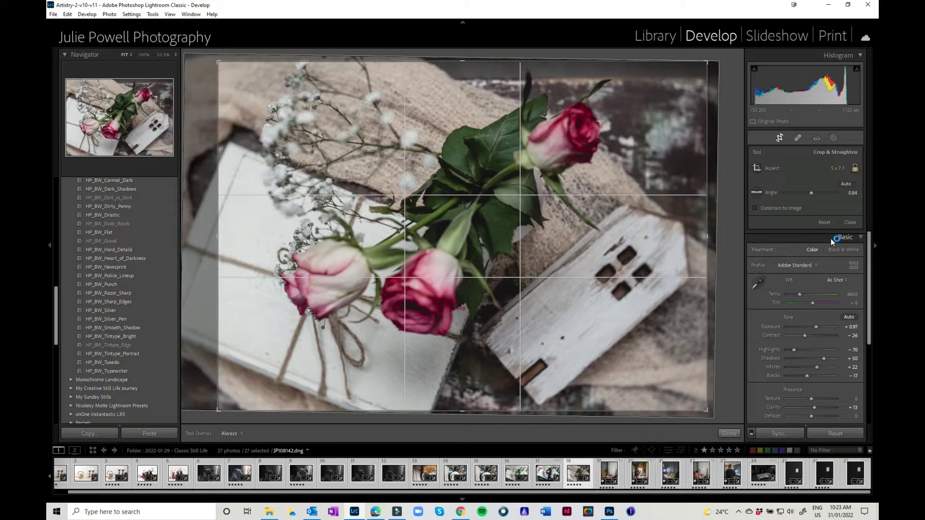
pyautogui.rightClick(832, 241)
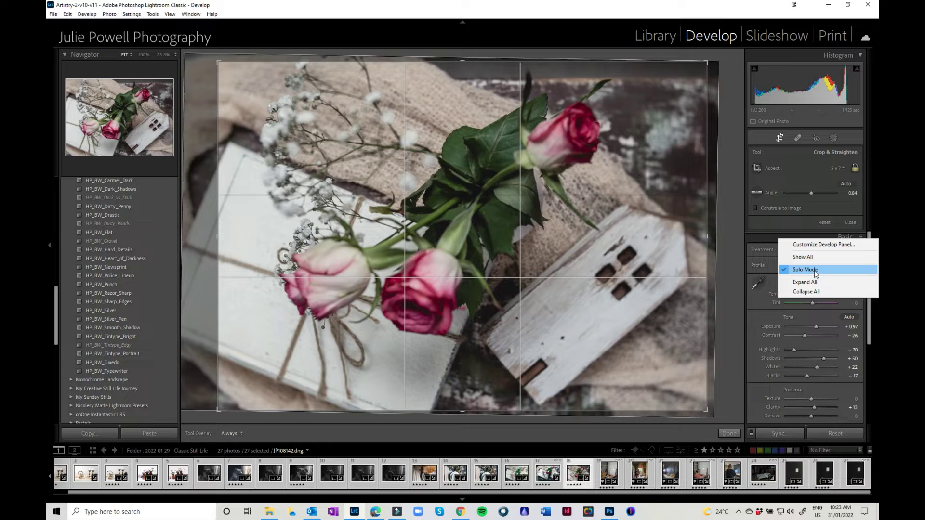
pyautogui.click(780, 243)
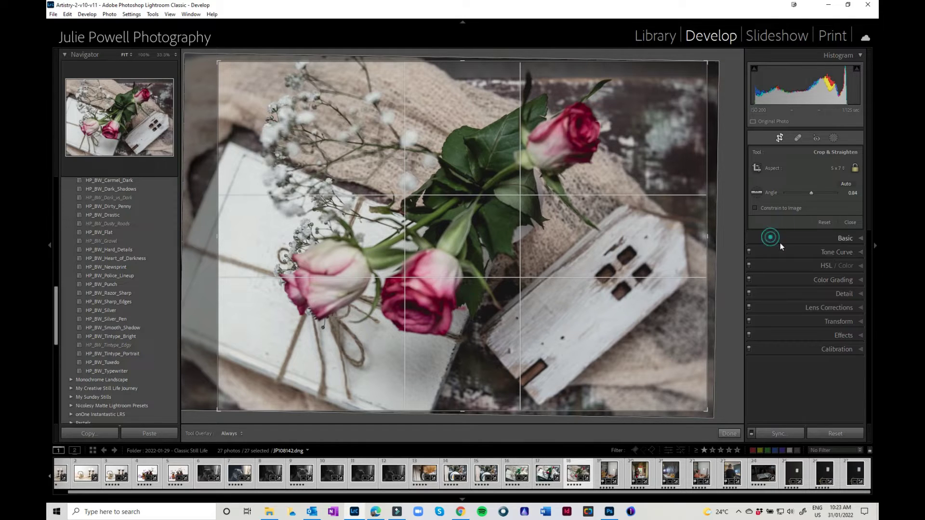
pyautogui.click(851, 250)
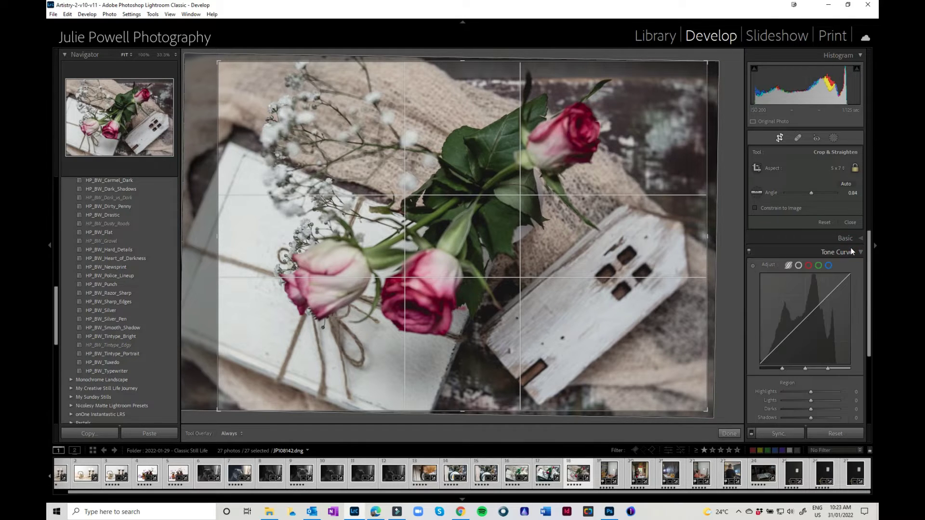
pyautogui.scroll(-5, 859, 356)
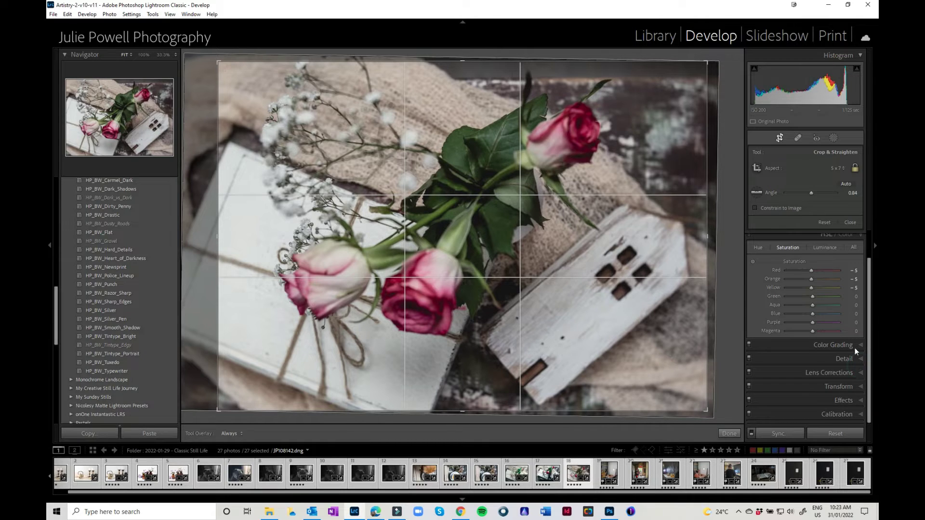
pyautogui.scroll(3, 854, 348)
pyautogui.click(848, 237)
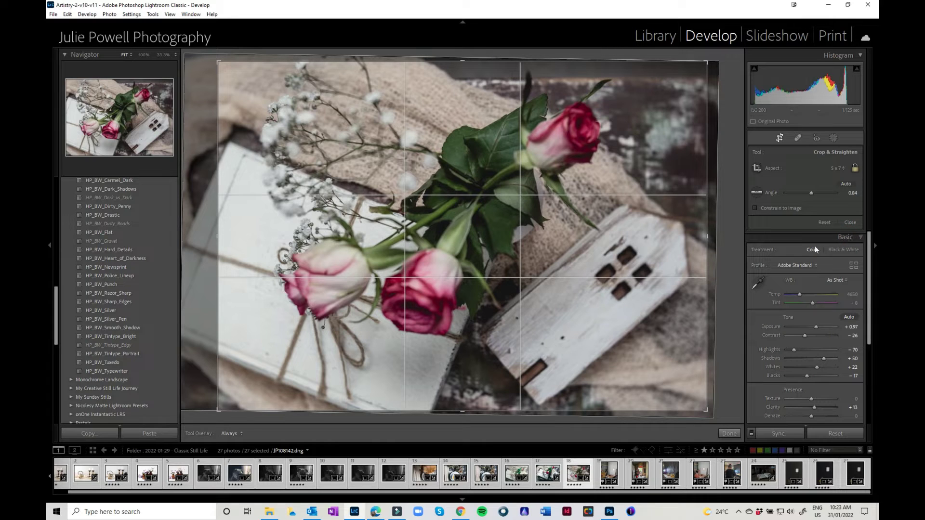
# Reopen the crop on the rose photo and cycle through the composition overlays to the golden spiral.
pyautogui.click(780, 138)
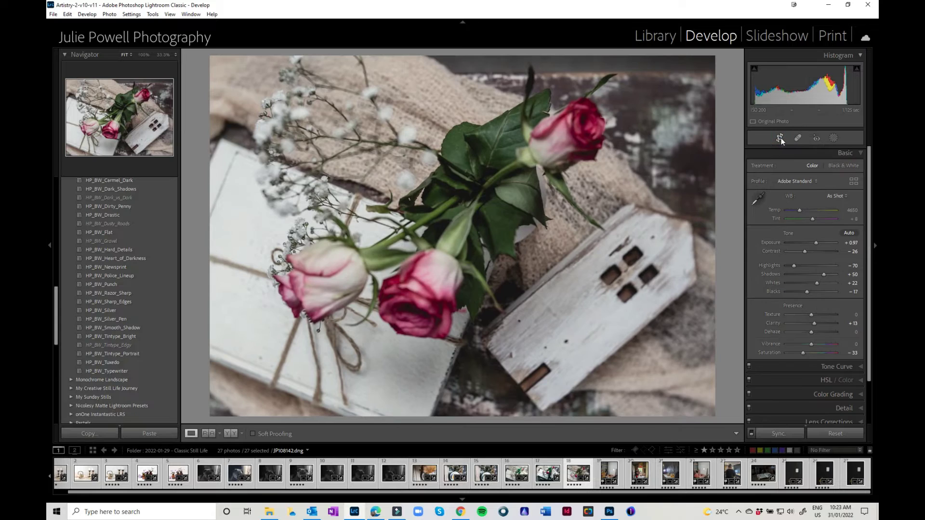
pyautogui.click(780, 138)
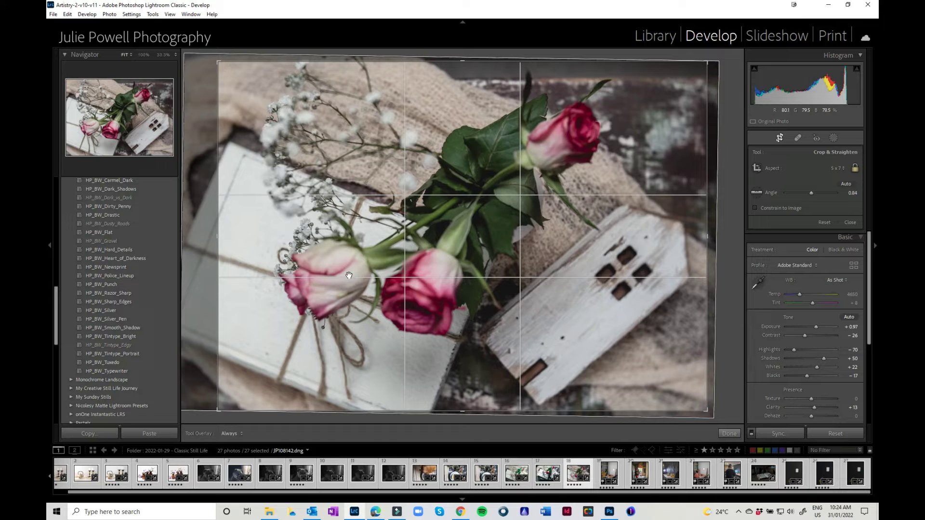
pyautogui.press('o')
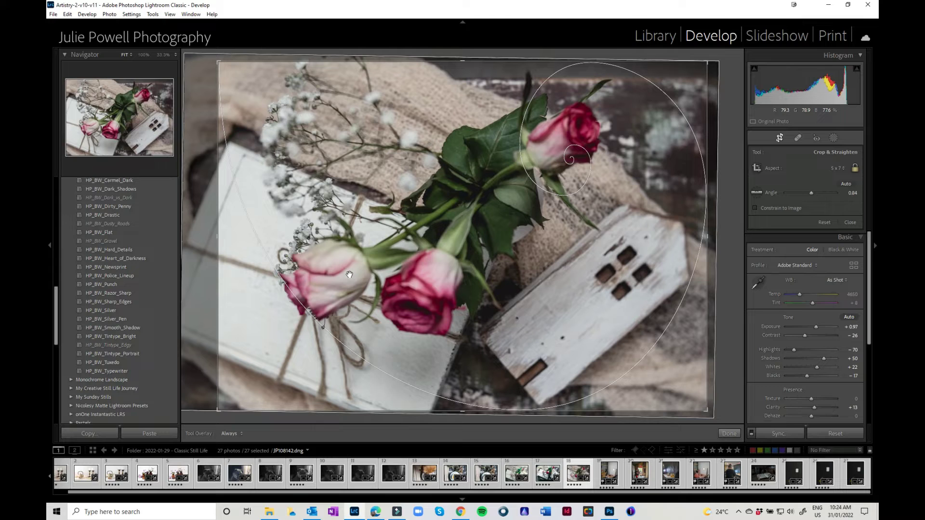
pyautogui.press('o')
pyautogui.press('o')
pyautogui.press('o')
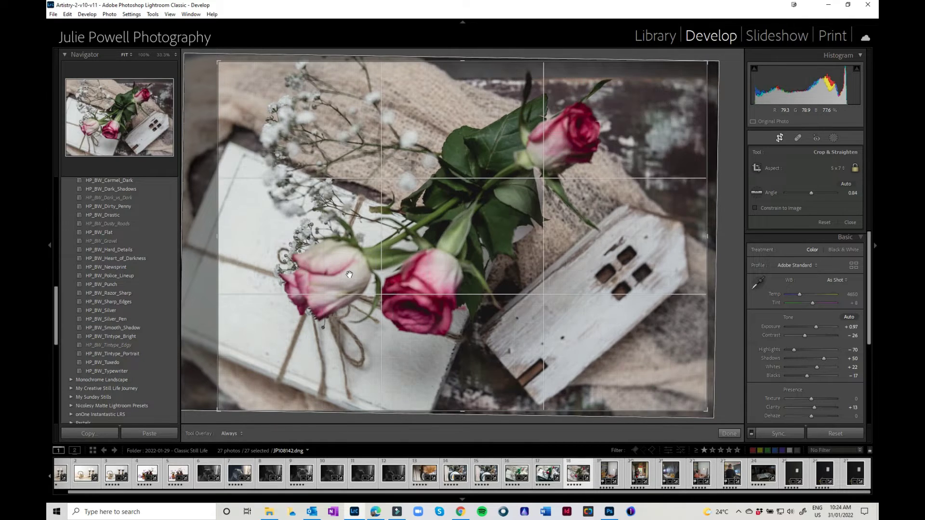
pyautogui.press('o')
pyautogui.press('o')
pyautogui.press('o')
pyautogui.press('o')
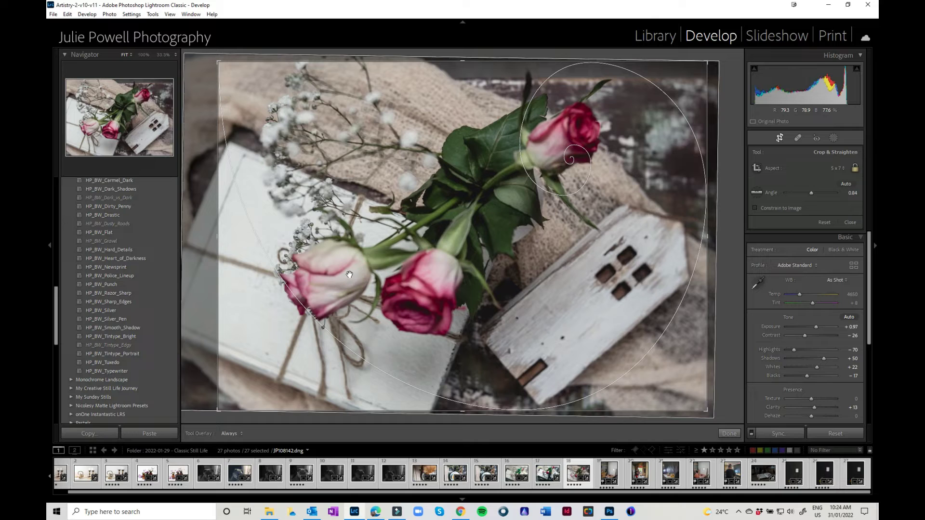
# Cycle the golden spiral overlay through its orientations until it curls around the upper rose, and apply the crop.
pyautogui.hotkey('shift', 'o')
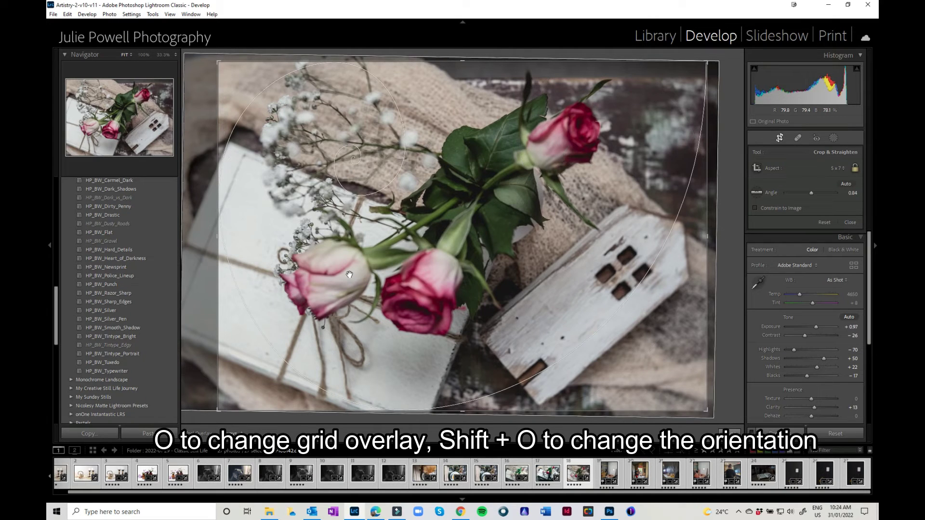
pyautogui.hotkey('shift', 'o')
pyautogui.hotkey('shift', 'o')
pyautogui.hotkey('shift', 'o')
pyautogui.hotkey('shift', 'o')
pyautogui.hotkey('shift', 'o')
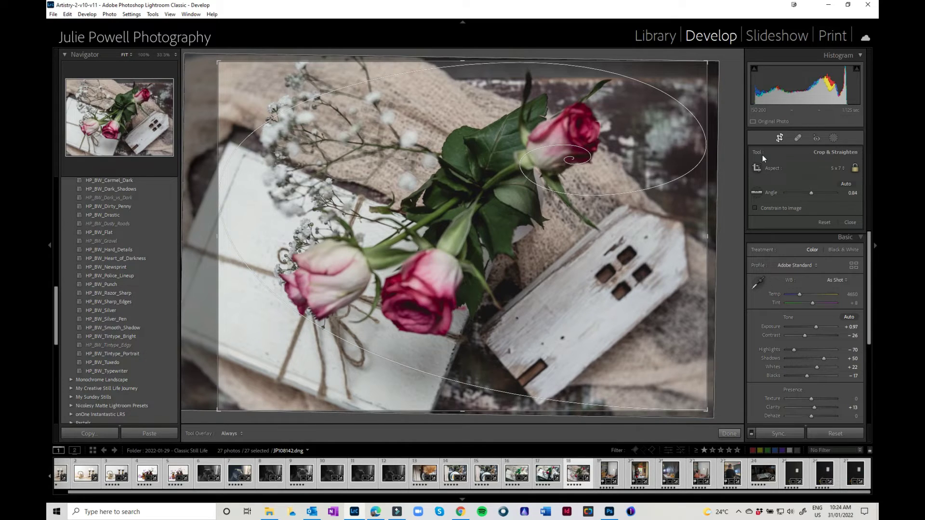
pyautogui.press('Return')
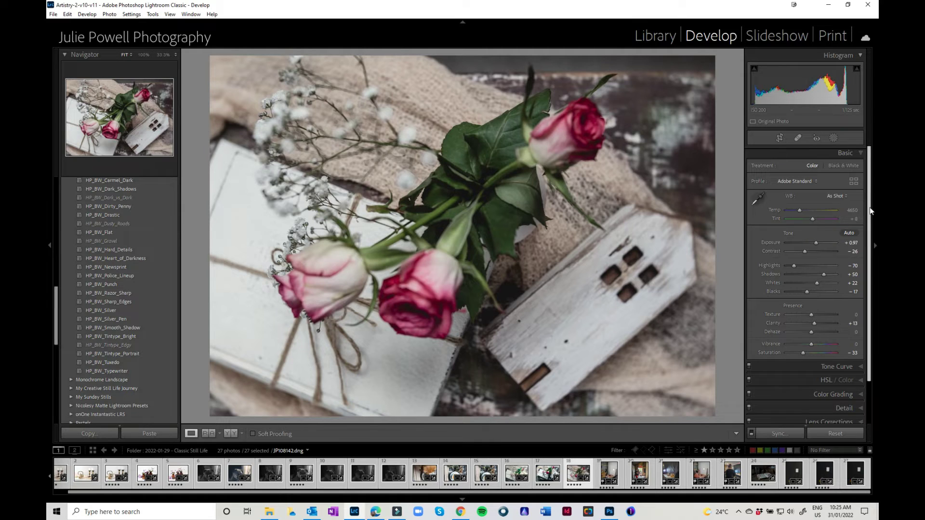
# Remove the small blemishes on the white wooden house with the Spot Removal tool in Heal mode.
pyautogui.click(797, 138)
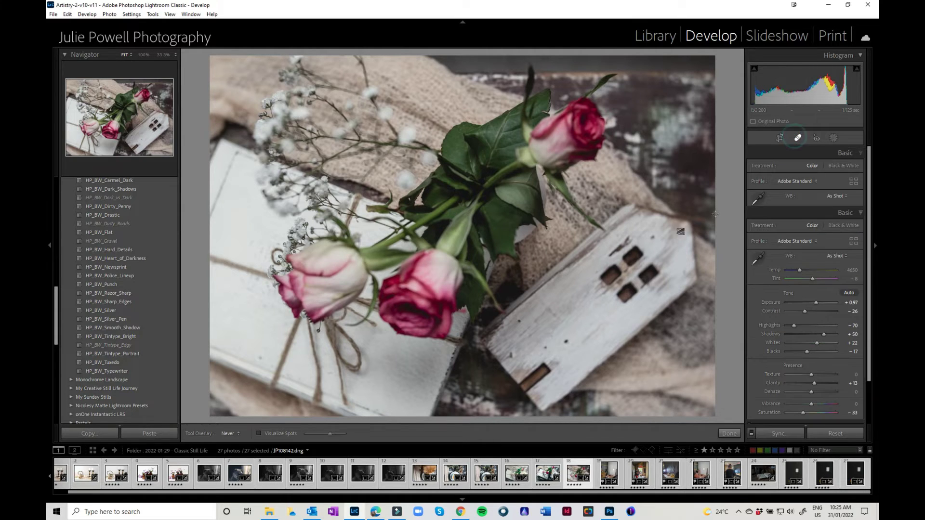
pyautogui.scroll(-3, 651, 239)
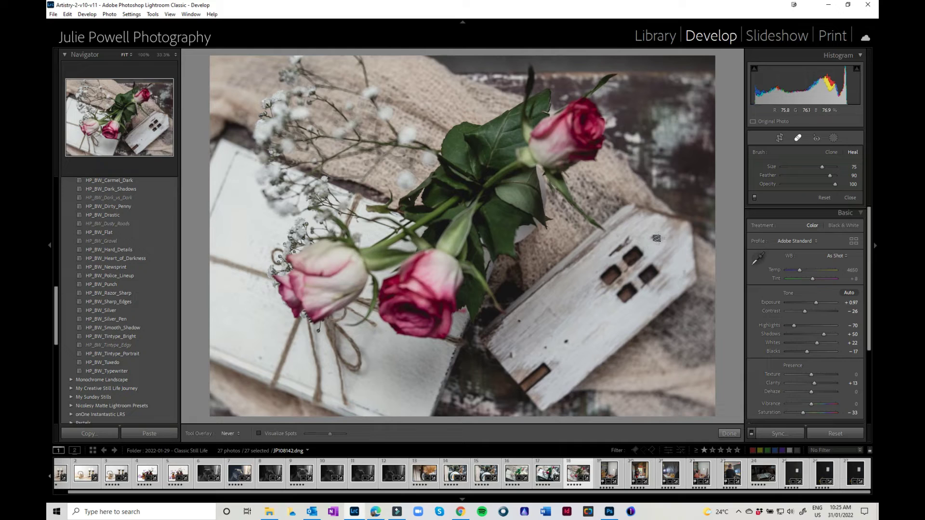
pyautogui.click(651, 238)
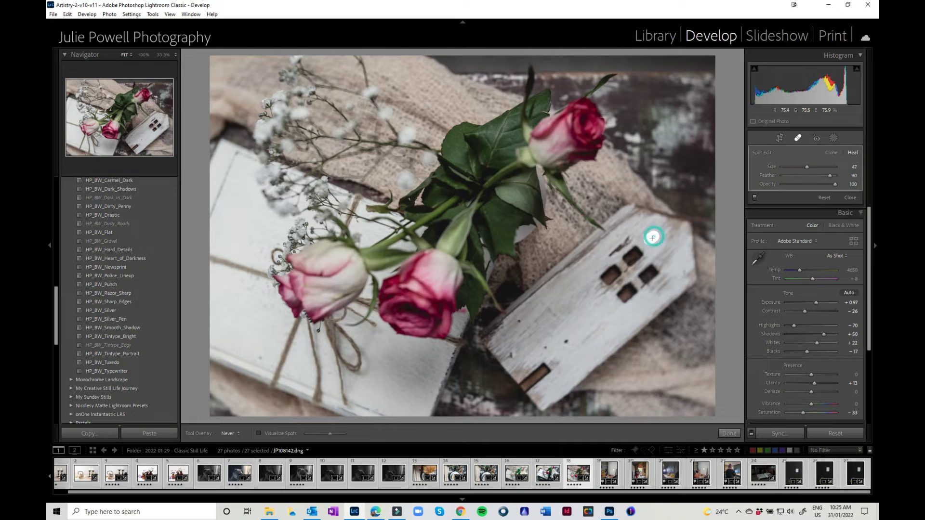
pyautogui.click(518, 321)
pyautogui.click(511, 356)
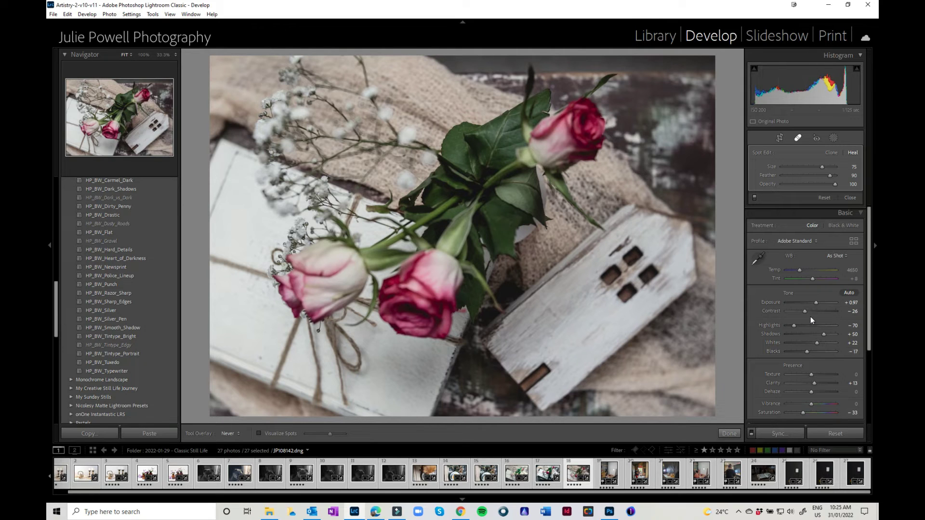
# Set Highlights to -16, Shadows to +53, Whites to +35 and Clarity to +23 on the rose photo.
pyautogui.moveTo(794, 325); pyautogui.dragTo(820, 343)
pyautogui.click(729, 435)
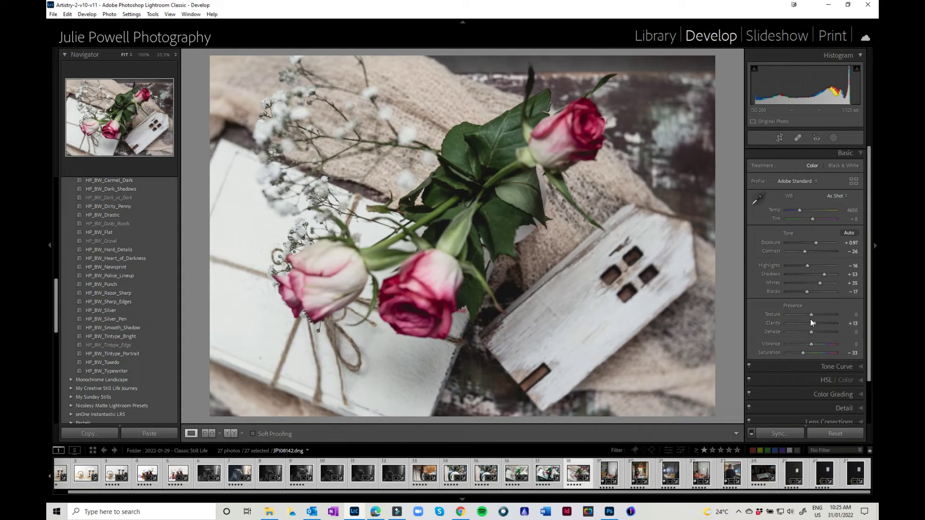
pyautogui.moveTo(813, 322); pyautogui.dragTo(816, 322)
# Select the three rose photos and add White Balance, Contrast, Highlights, Shadows, Whites, Blacks, Texture and Clarity to the synchronization settings.
pyautogui.click(585, 485)
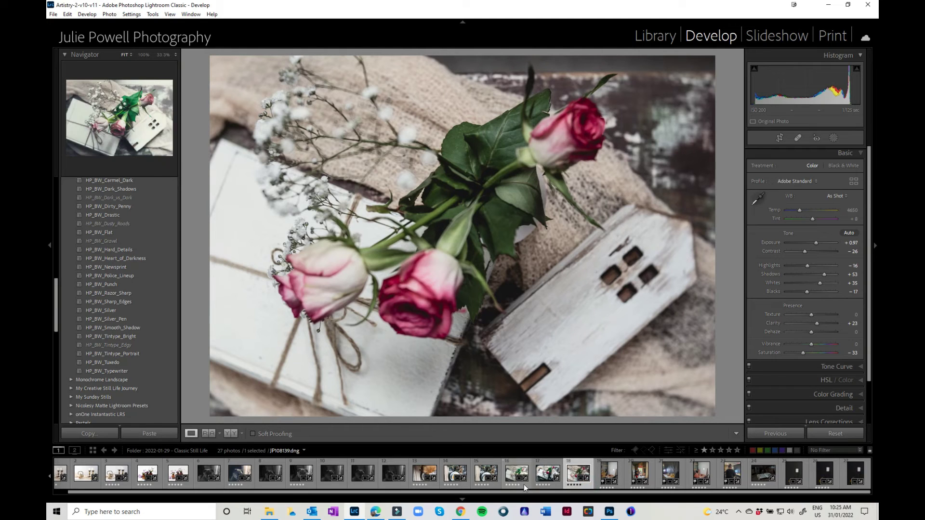
pyautogui.keyDown('shift'); pyautogui.click(524, 484); pyautogui.keyUp('shift')
pyautogui.click(788, 433)
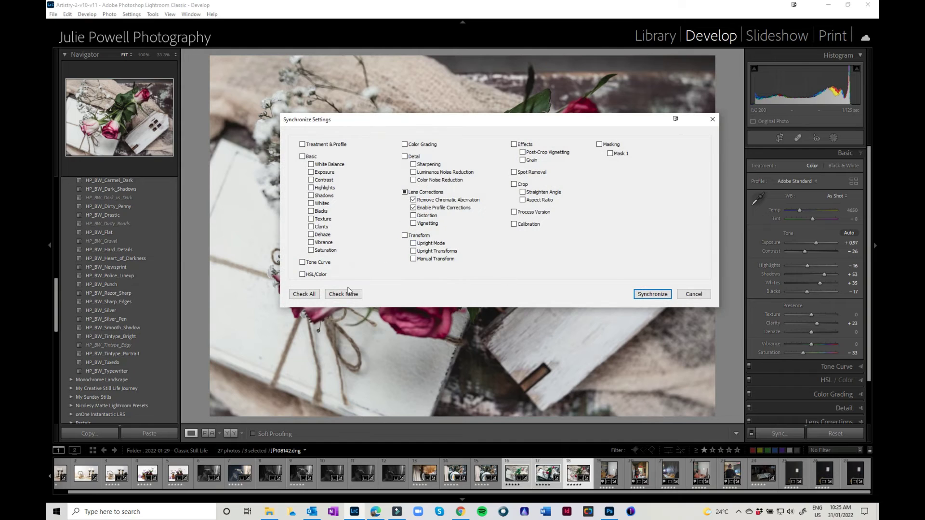
pyautogui.click(312, 165)
pyautogui.click(310, 180)
pyautogui.click(311, 188)
pyautogui.click(311, 196)
pyautogui.click(311, 204)
pyautogui.click(311, 211)
pyautogui.click(311, 219)
pyautogui.click(310, 227)
# Include Crop but leave out Spot Removal, and synchronize the settings to the selected rose photos.
pyautogui.click(513, 171)
pyautogui.click(513, 184)
pyautogui.click(514, 174)
pyautogui.click(651, 295)
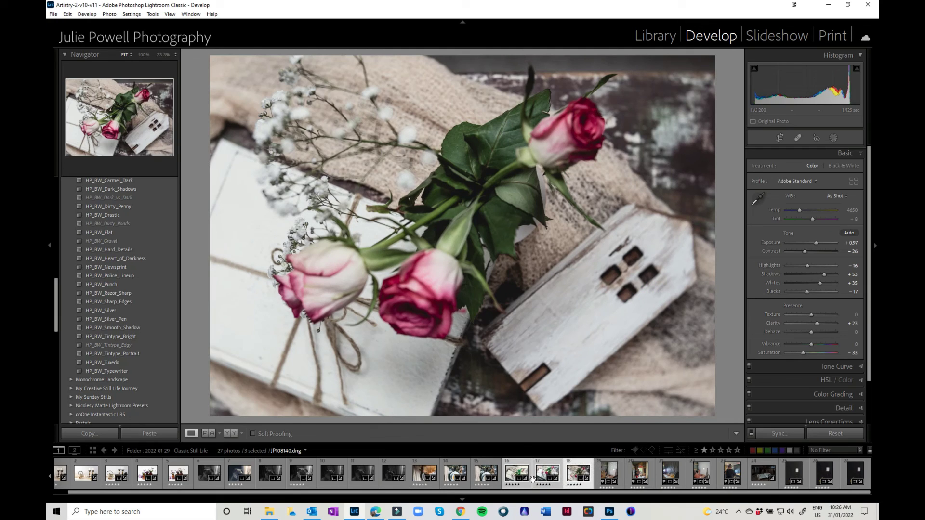
# Inspect the synchronized settings on JP108139.dng and JP108140.dng.
pyautogui.click(514, 474)
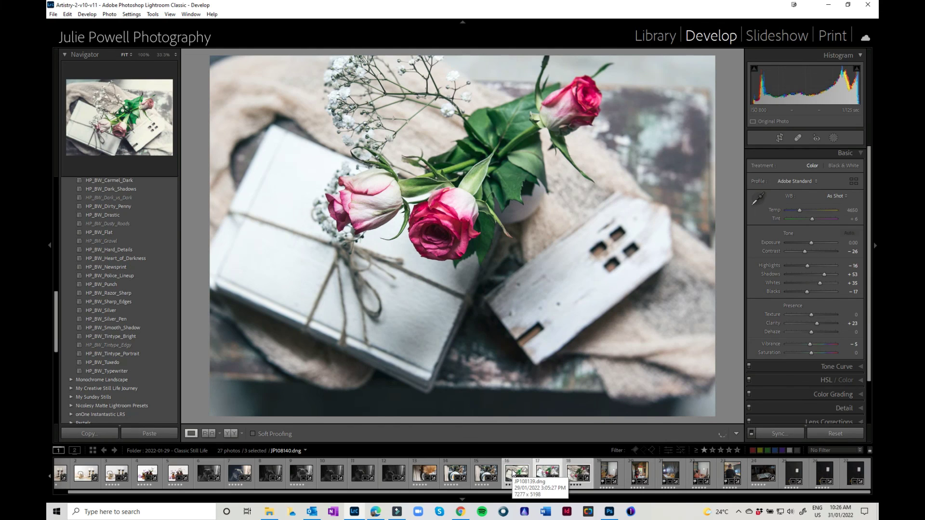
pyautogui.click(514, 475)
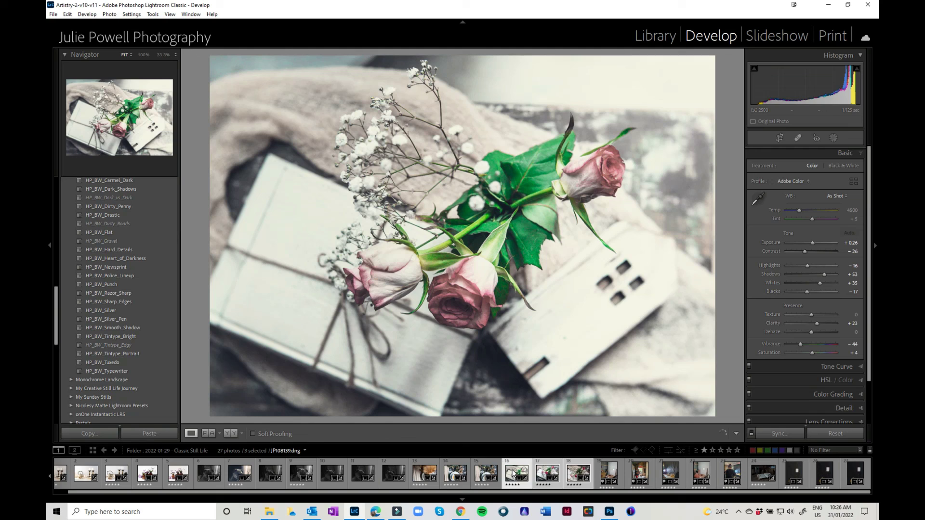
pyautogui.click(545, 475)
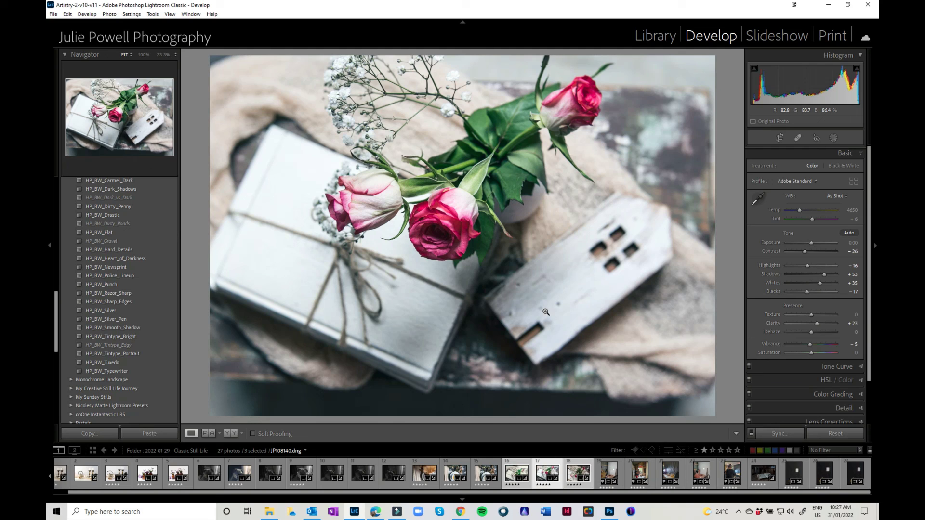
# Tighten the crop on JP108140.dng and shift the image within the frame to cut off the dark strip along its lower edge.
pyautogui.click(780, 137)
pyautogui.moveTo(460, 411); pyautogui.dragTo(461, 406)
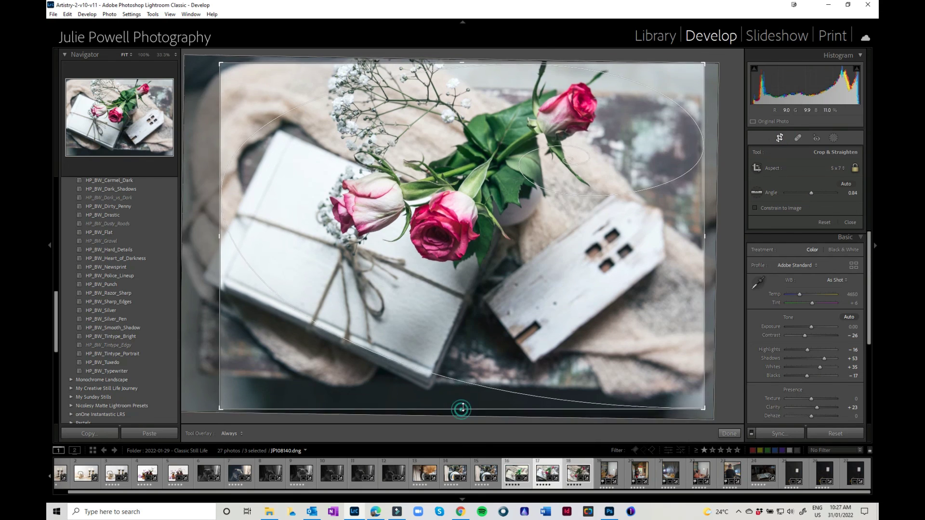
pyautogui.moveTo(537, 350); pyautogui.dragTo(537, 367)
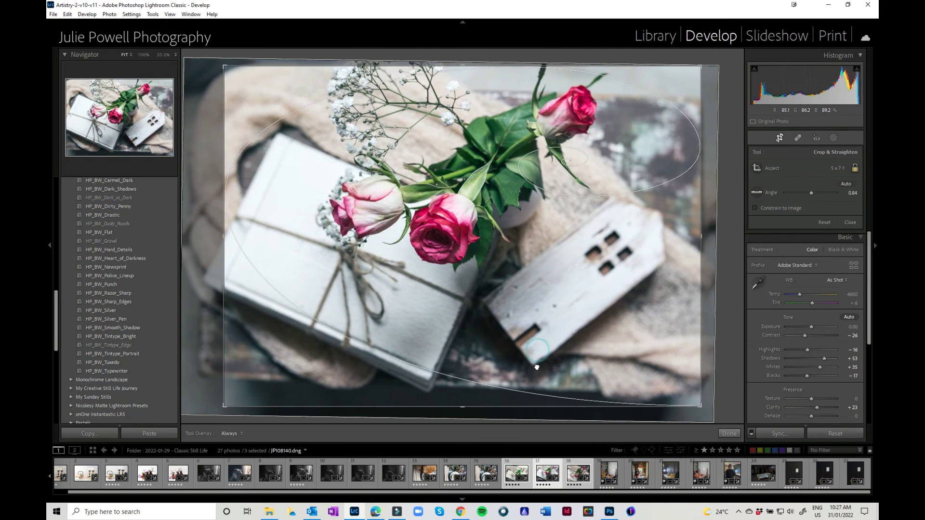
pyautogui.press('Return')
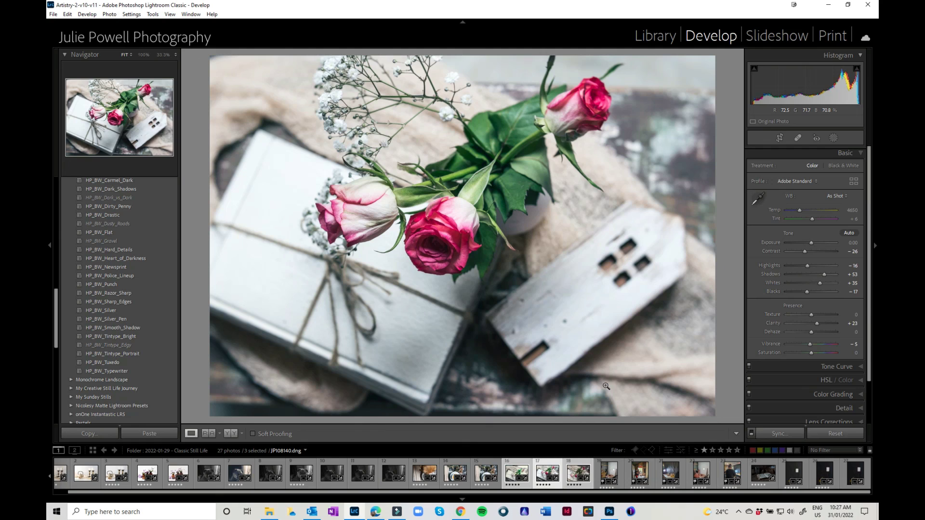